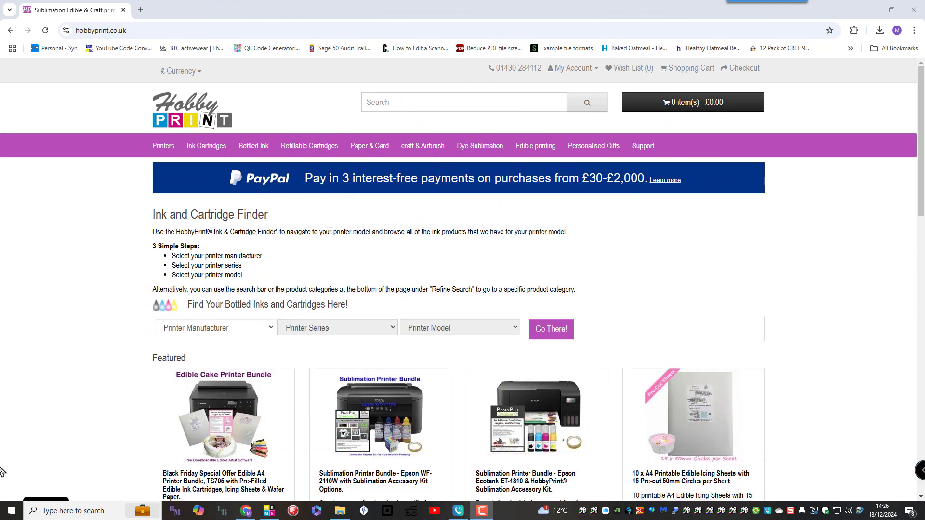
Step: Open the Windows search panel, then dismiss it to return to Chrome
left_click(130, 514)
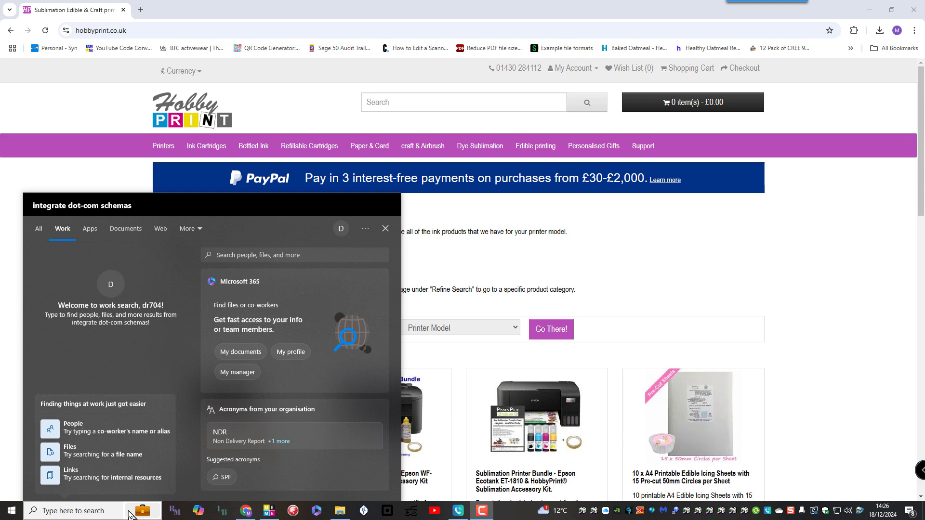
left_click(130, 514)
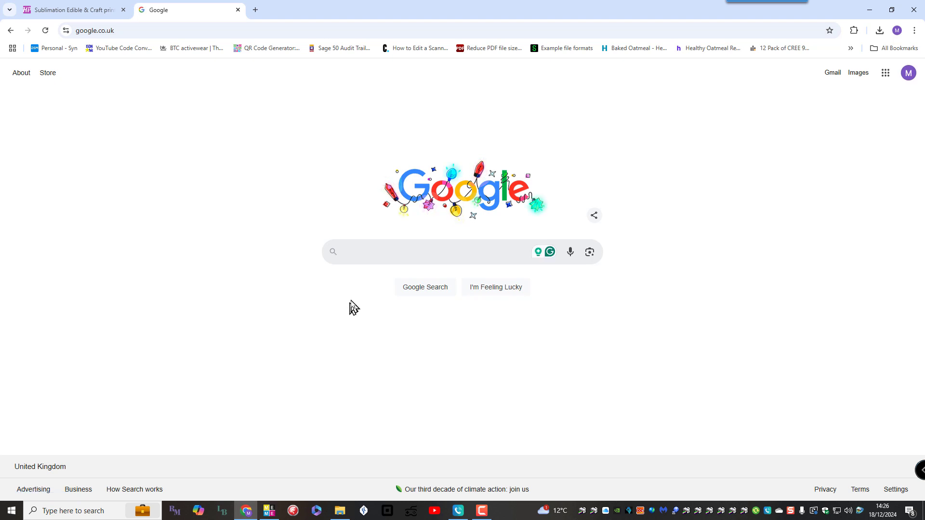
Step: Search Google for 'cake images' and preview the Deliciously Moist Chocolate Layer Cake picture
type("c")
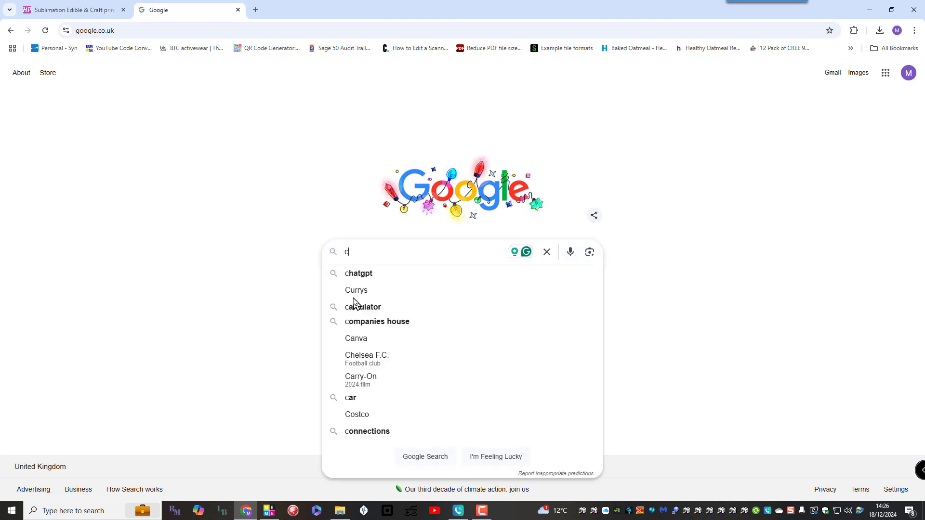
type("ake images")
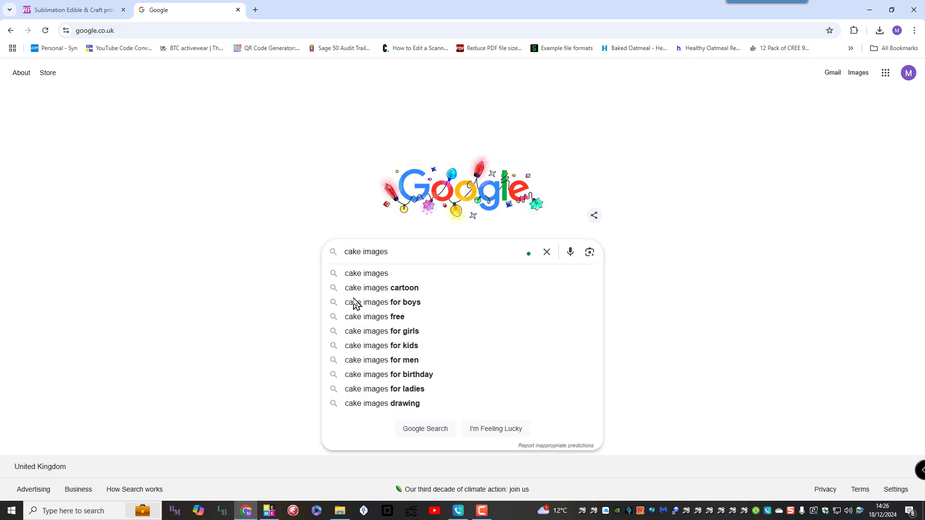
key("Return")
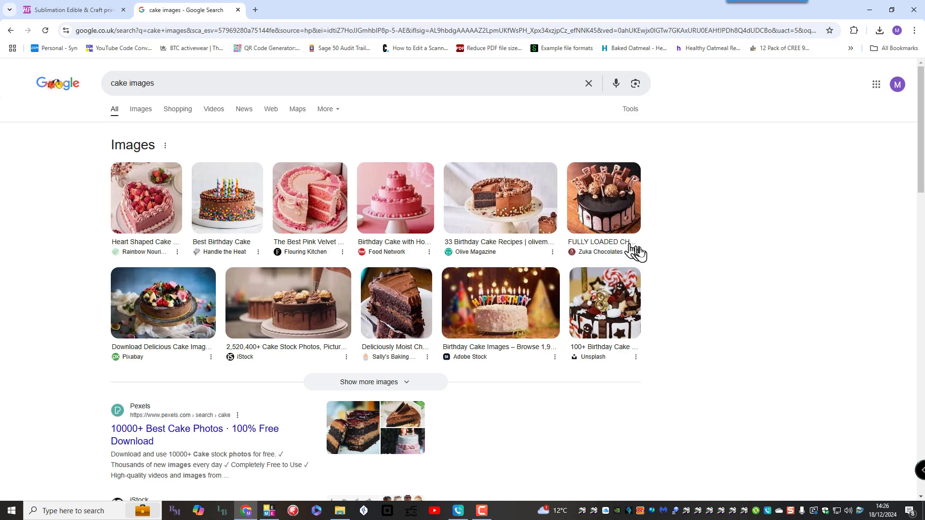
left_click(395, 307)
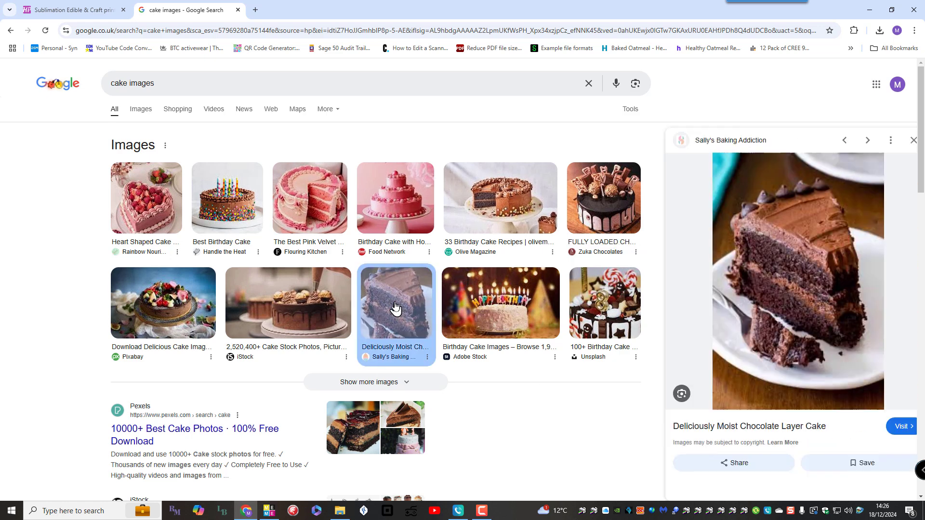
Step: Save the chocolate layer cake image to Pictures as CakeSlice.jpeg
right_click(395, 307)
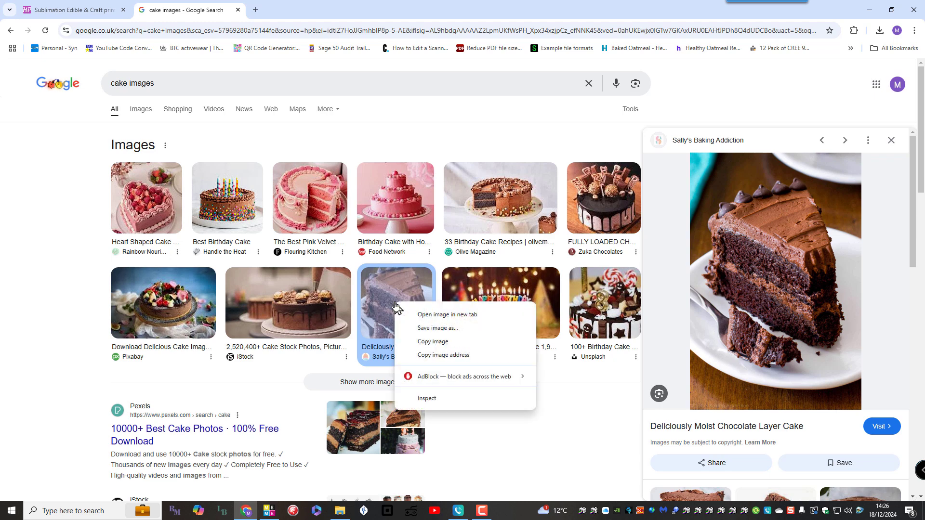
left_click(439, 330)
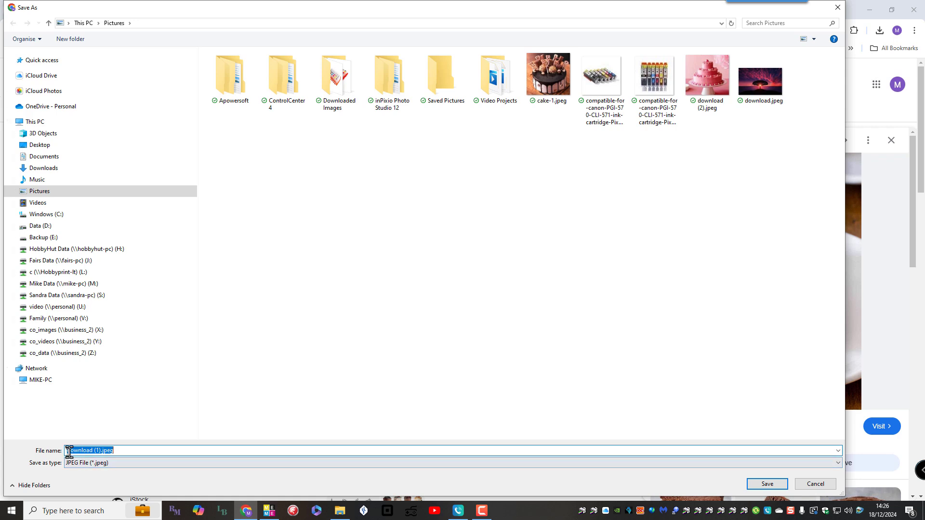
left_click_drag(67, 450, 100, 451)
type("CakeSlice")
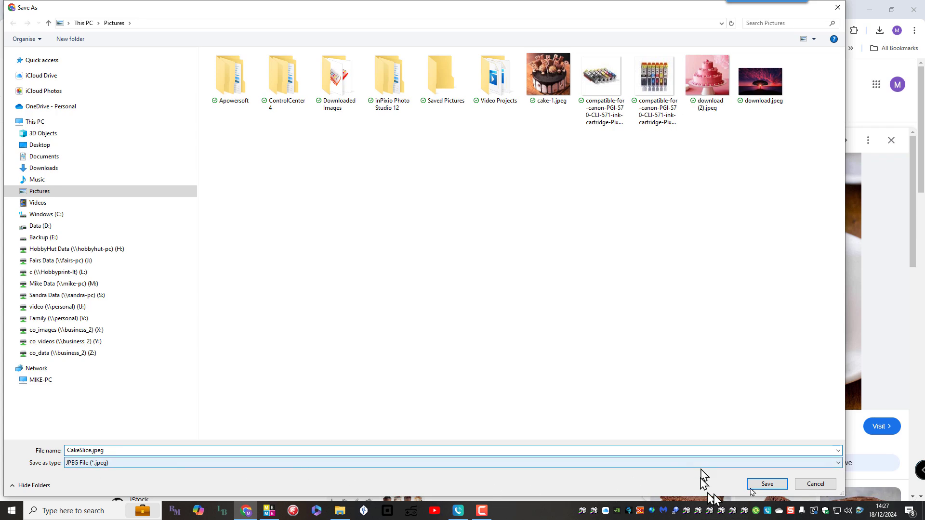
left_click(768, 485)
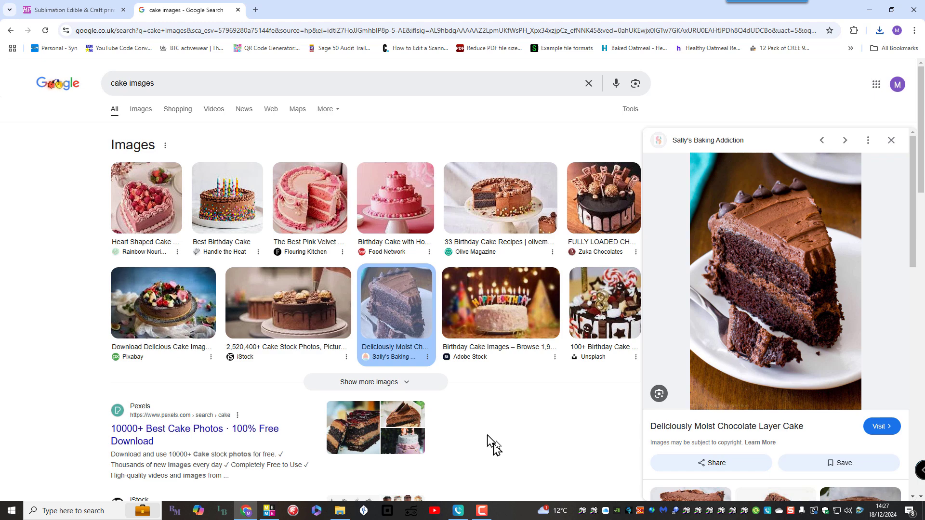
mouse_move(341, 516)
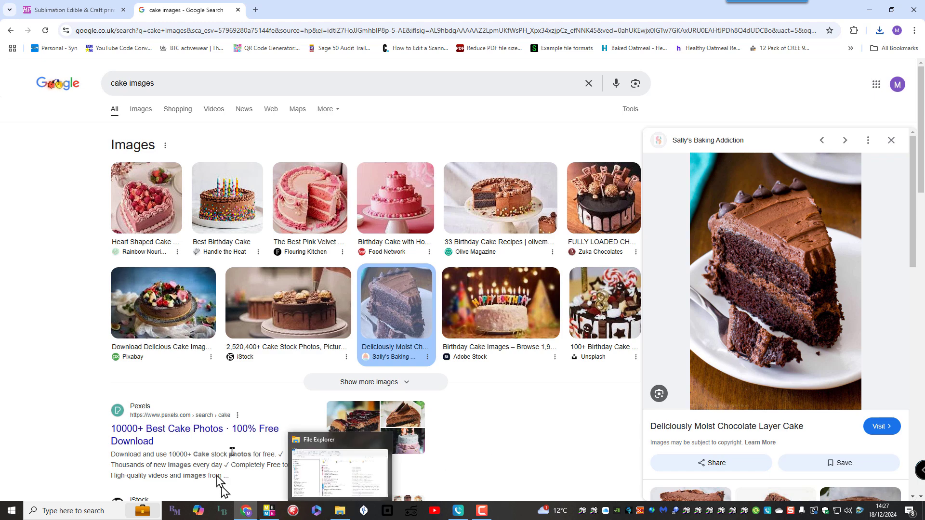
Step: In File Explorer's Pictures folder, choose Print for CakeSlice.jpeg
left_click(339, 512)
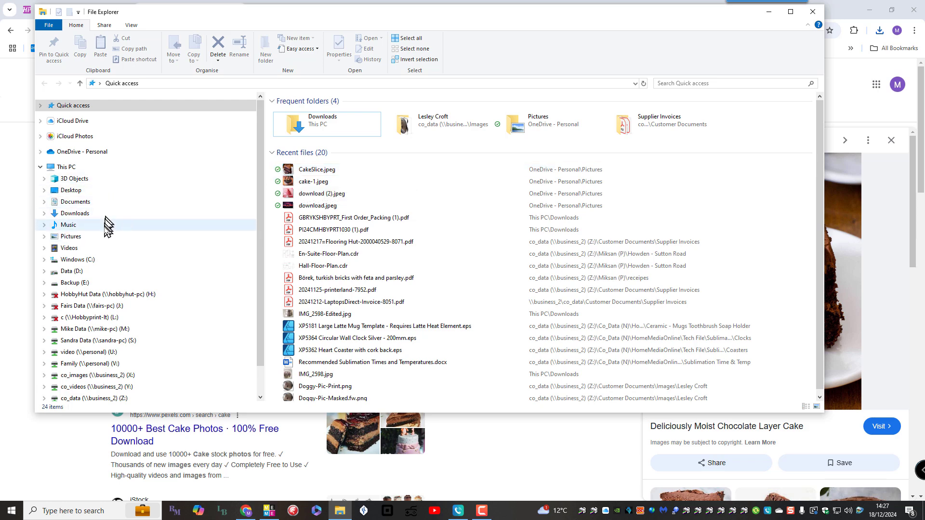
left_click(72, 241)
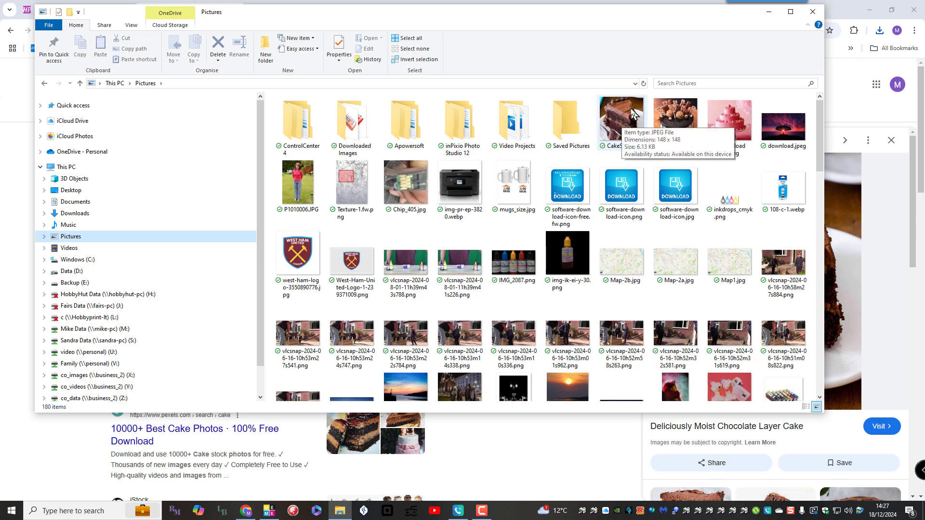
right_click(623, 117)
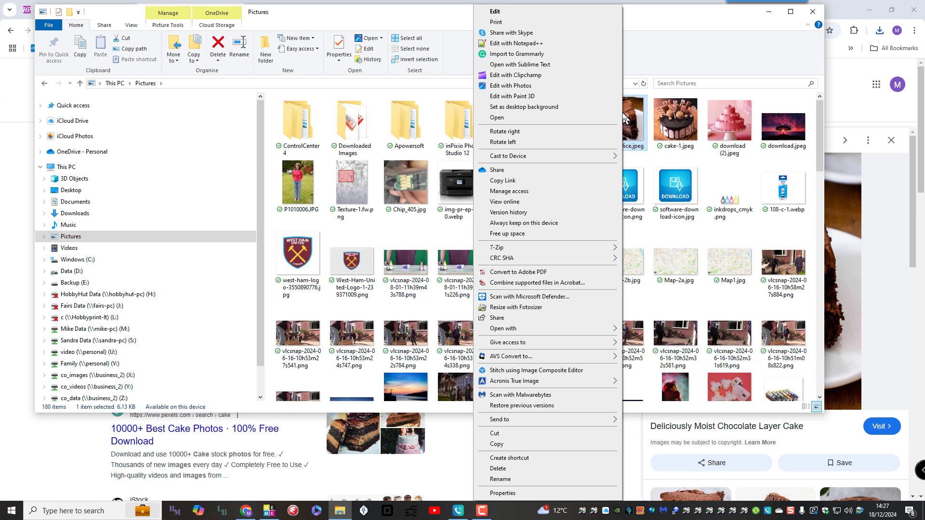
left_click(496, 22)
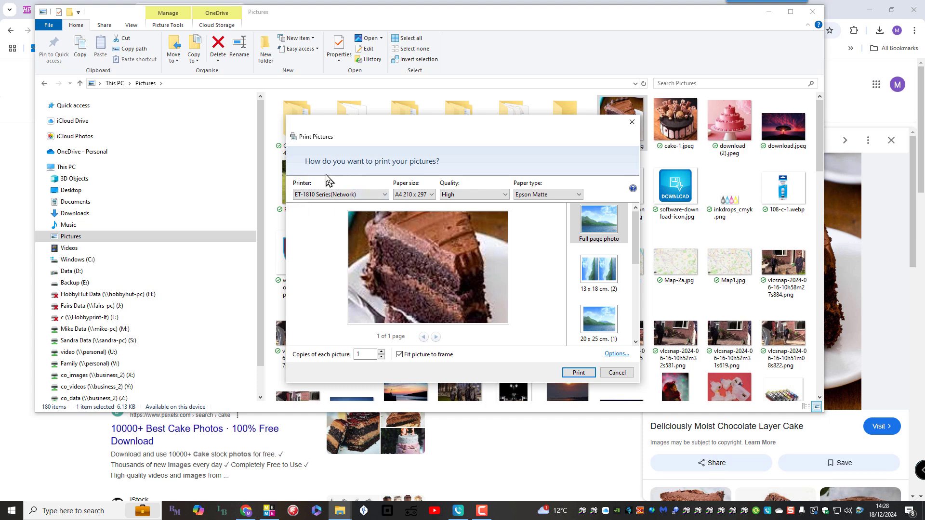
Step: Choose the ET-1810 Series(Network) printer and keep A4 210 x 297 as paper size
left_click(386, 195)
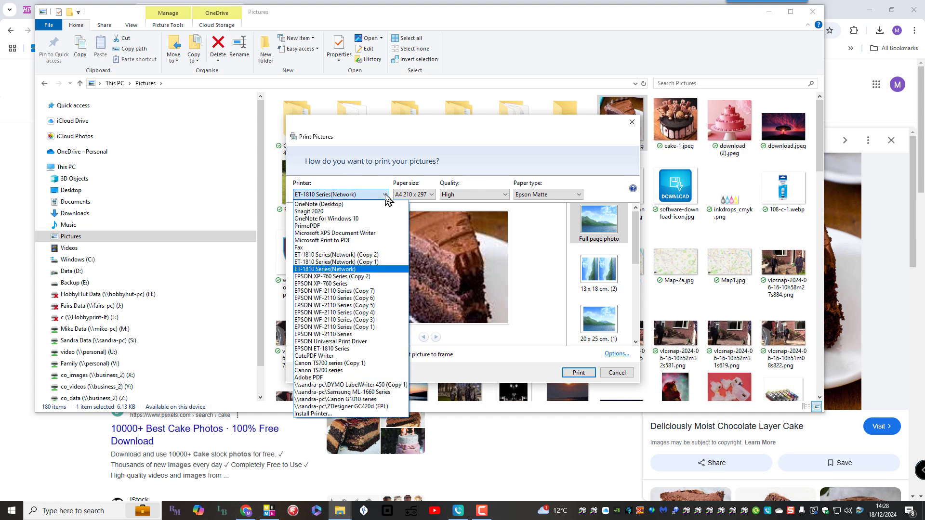
left_click(336, 270)
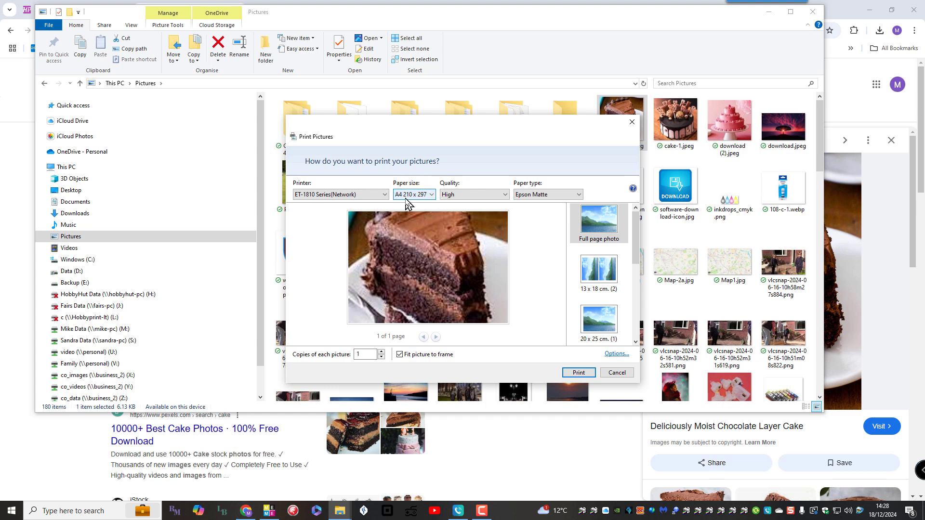
left_click(432, 195)
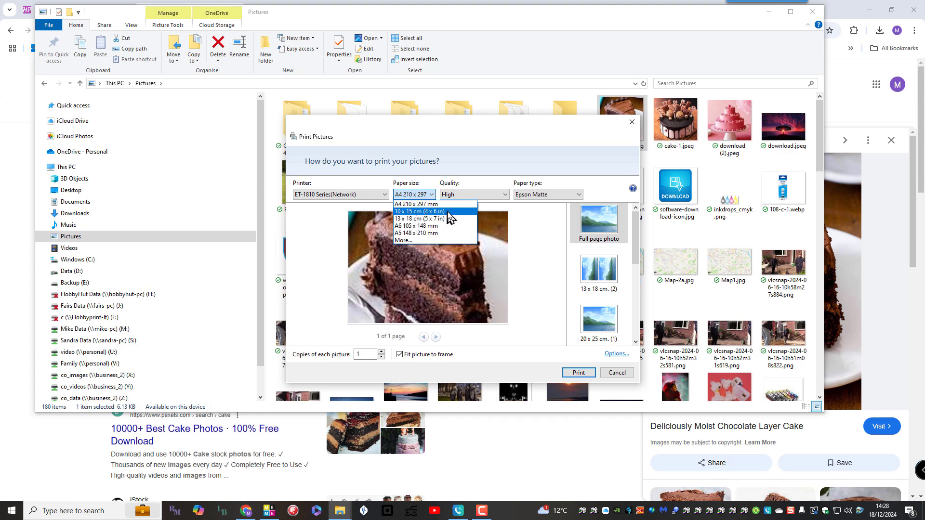
left_click(429, 194)
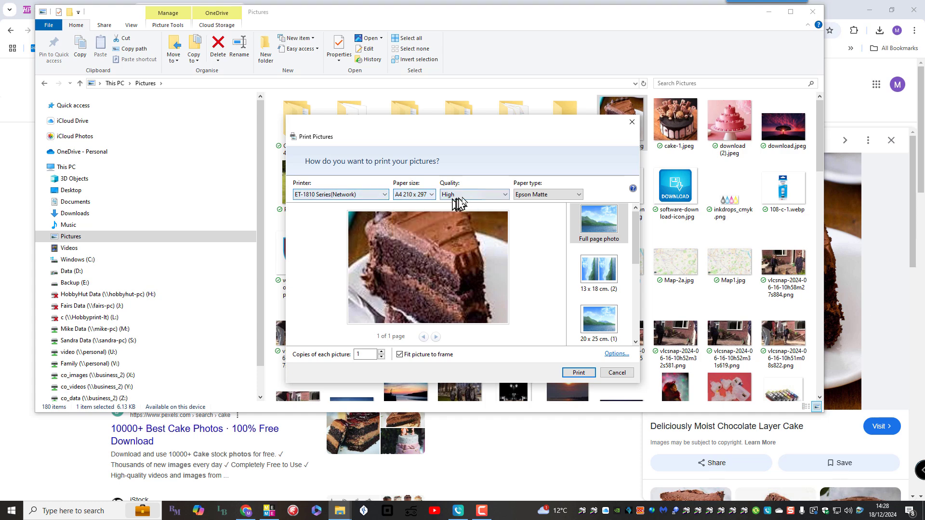
Step: Set the print quality to High and bring up the paper type choices
left_click(506, 196)
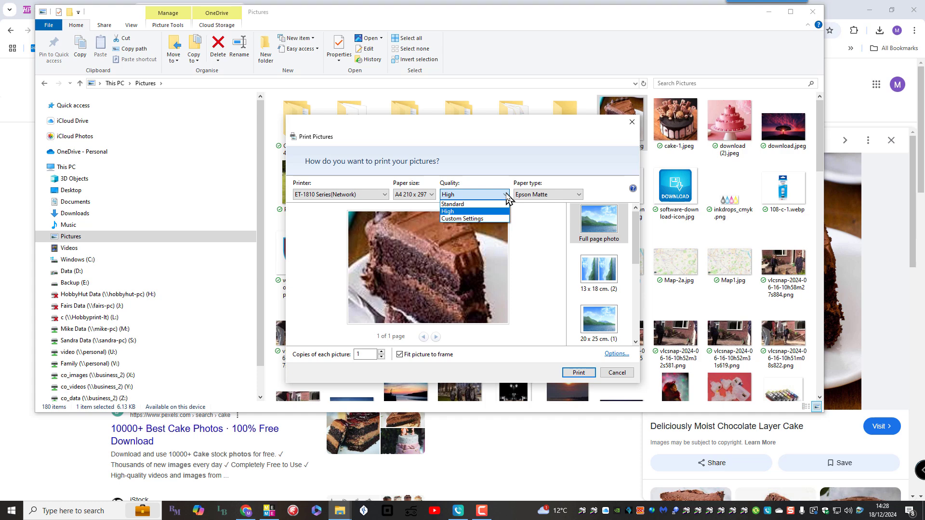
left_click(456, 219)
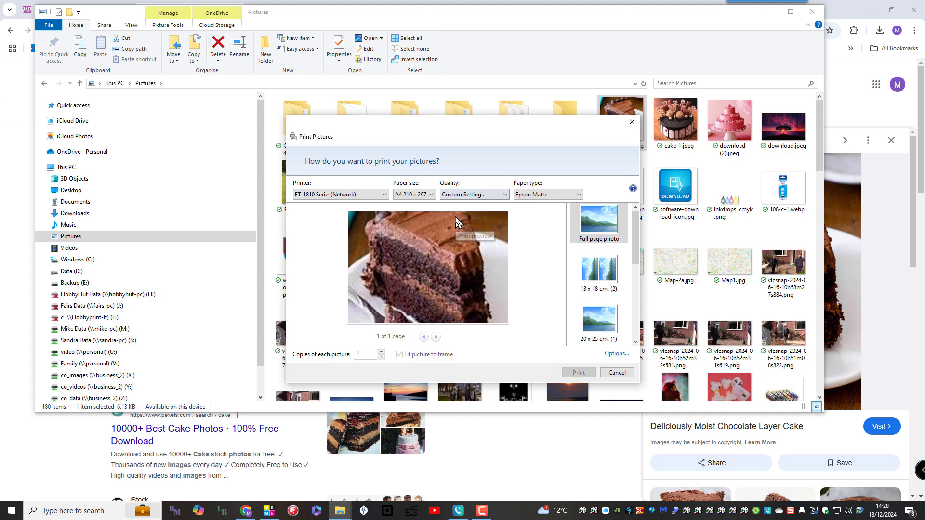
left_click(505, 195)
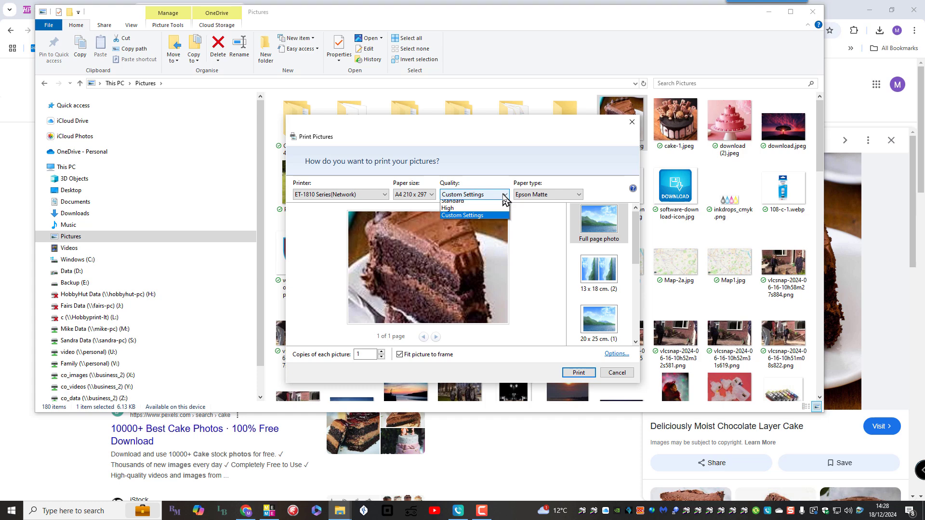
left_click(454, 211)
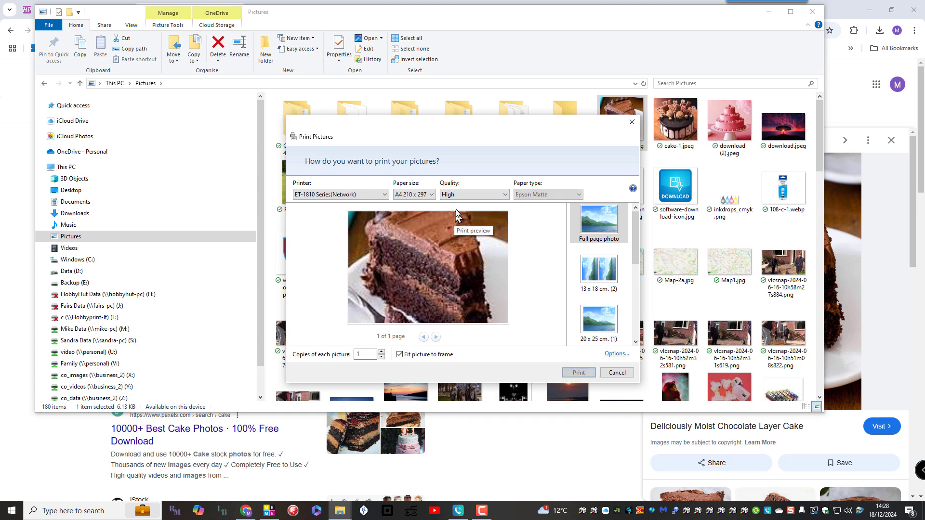
left_click(563, 196)
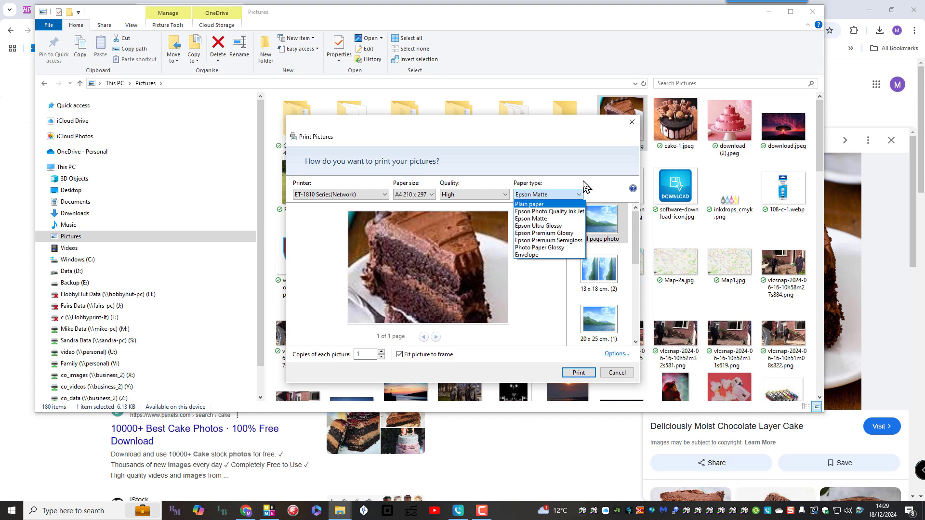
left_click(553, 198)
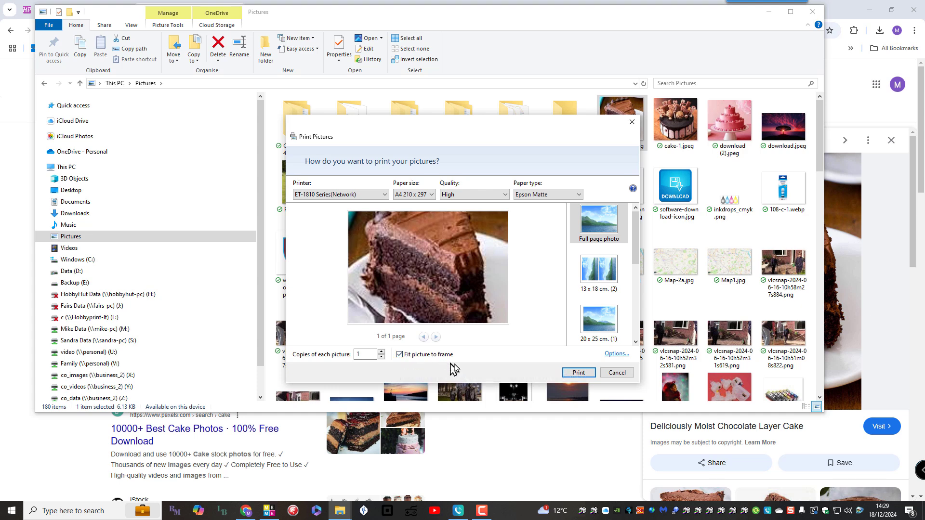
mouse_move(635, 228)
left_mouse_down()
mouse_move(636, 306)
mouse_move(637, 237)
left_mouse_up()
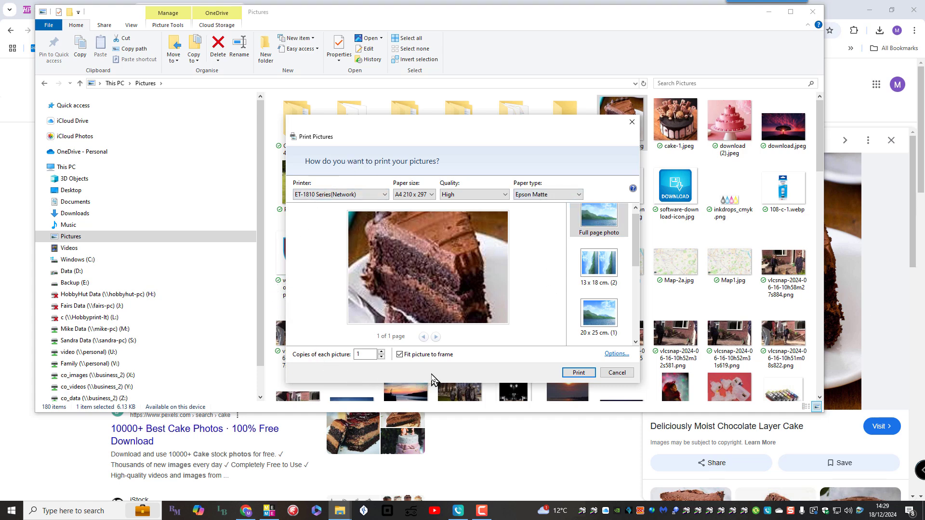
Step: Go through Options... to Printer Properties... for the ET-1810 printer
left_click(616, 355)
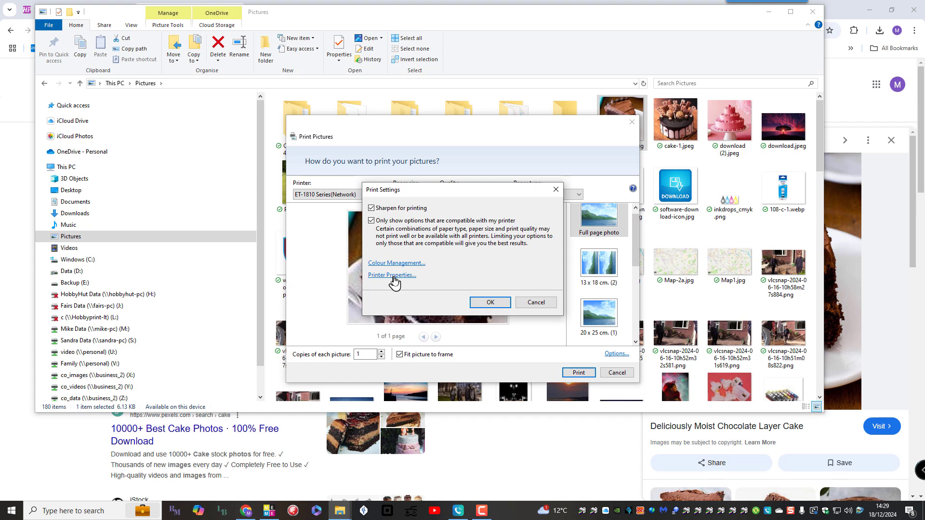
left_click(392, 275)
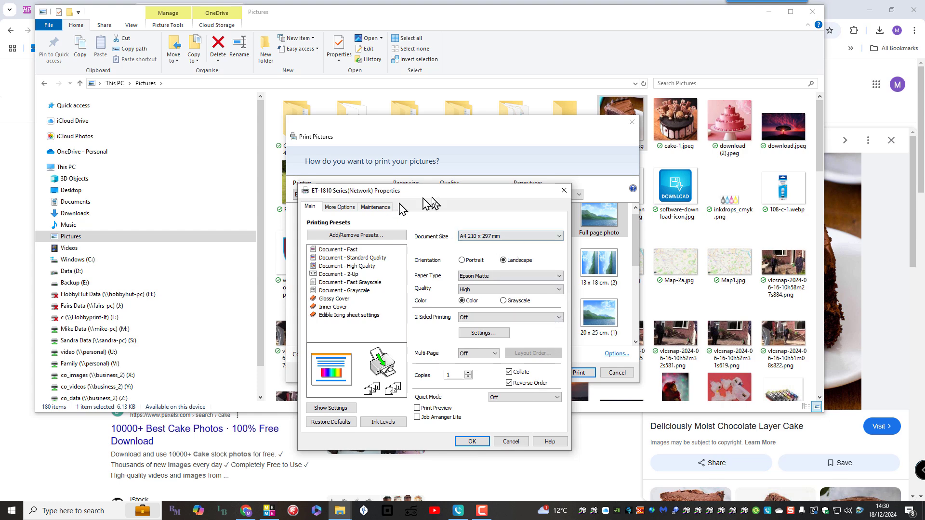
Step: Reposition the properties window and keep A4 210 x 297 mm as the document size
left_click_drag(434, 198, 482, 109)
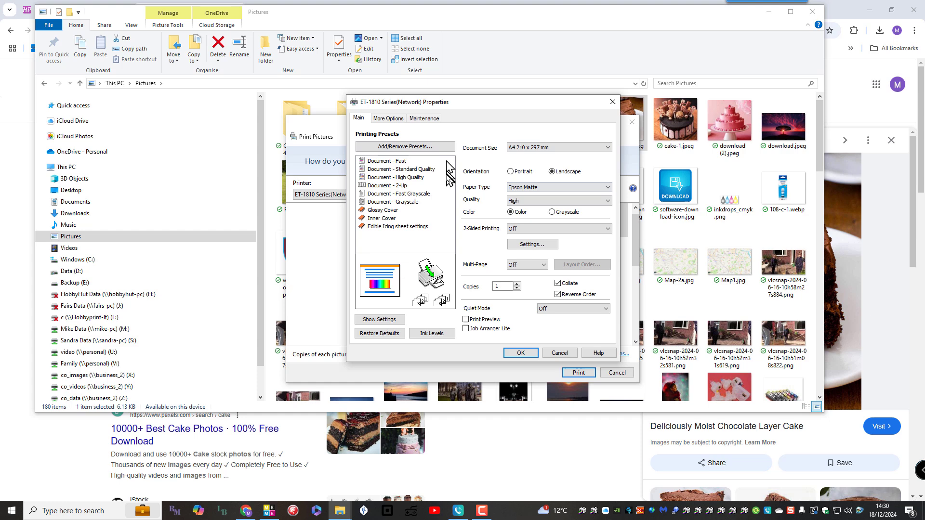
mouse_move(449, 180)
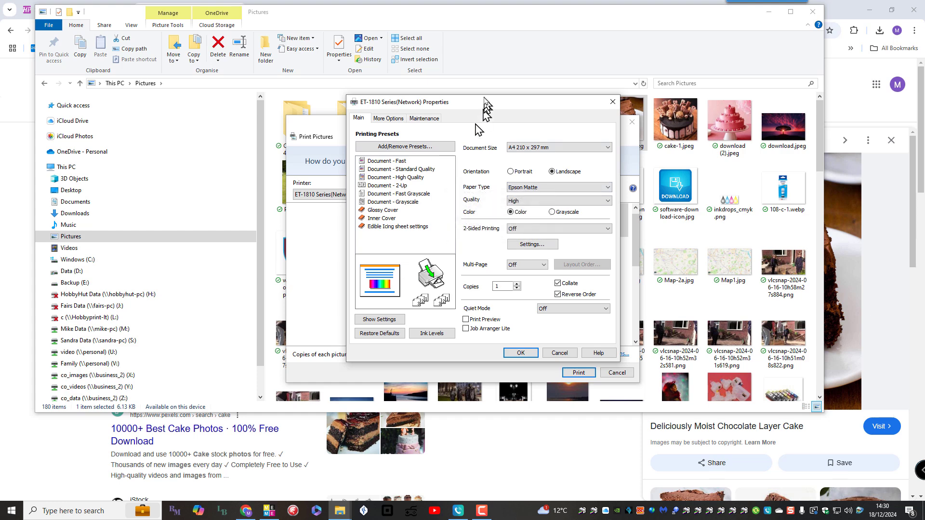
left_click_drag(486, 106, 743, 72)
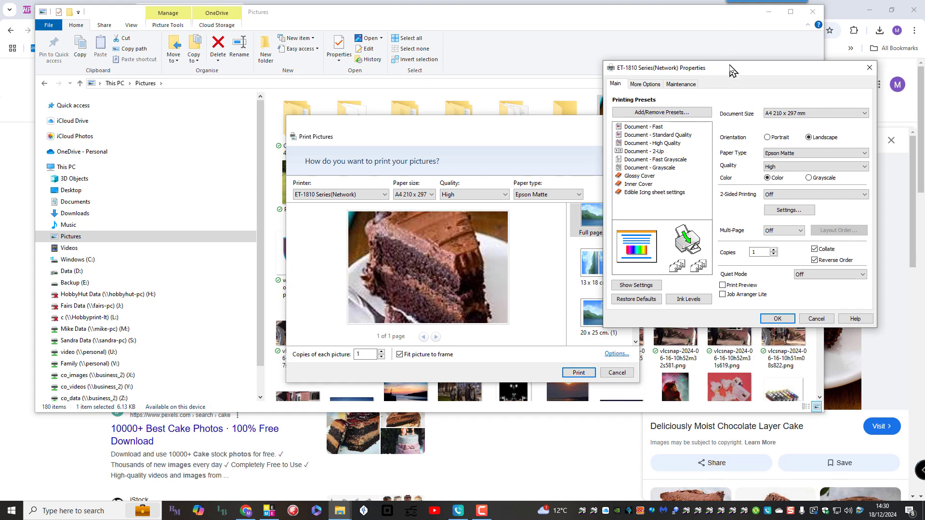
left_click_drag(739, 71, 433, 111)
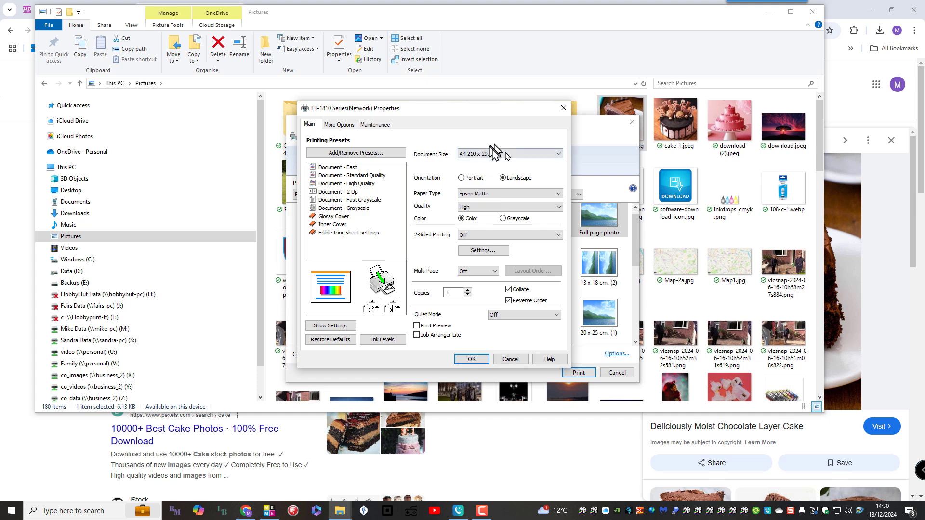
left_click(550, 154)
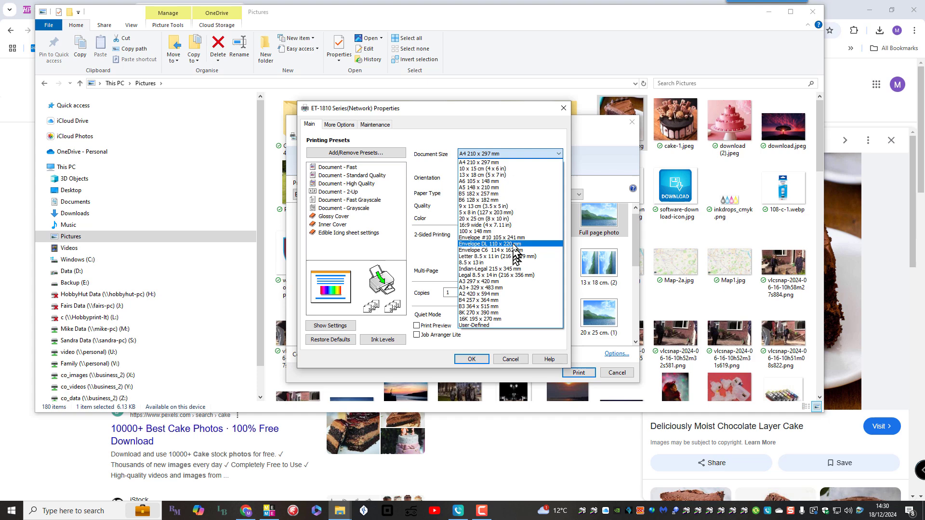
left_click(497, 163)
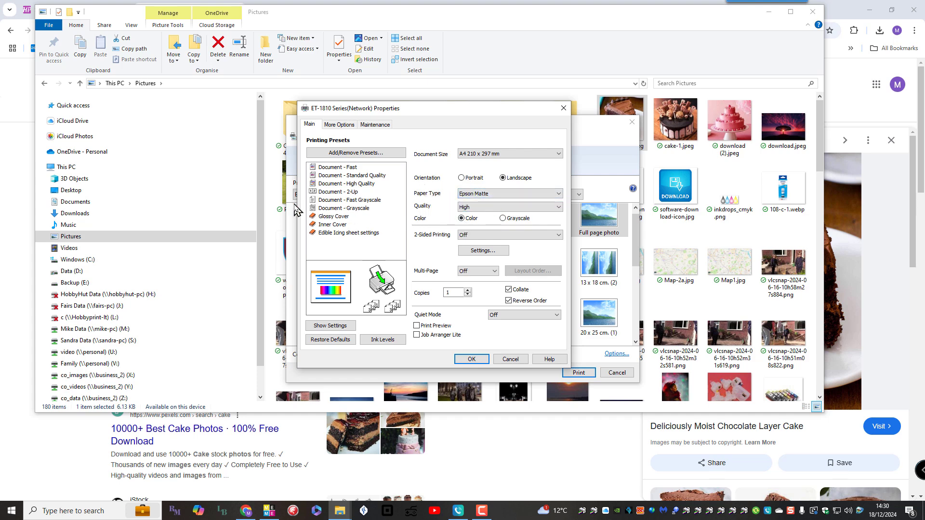
Step: Move the properties window aside and keep Epson Matte as the paper type
left_click_drag(526, 114, 799, 114)
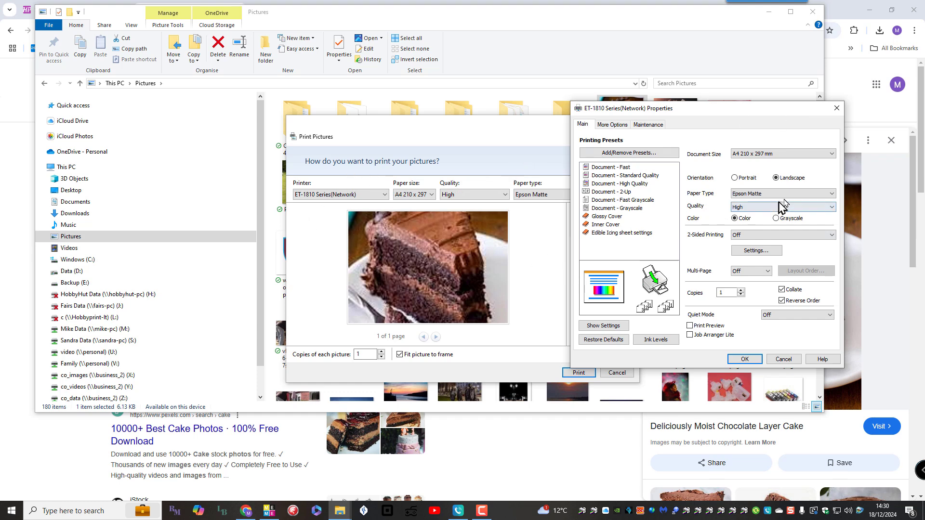
left_click(810, 195)
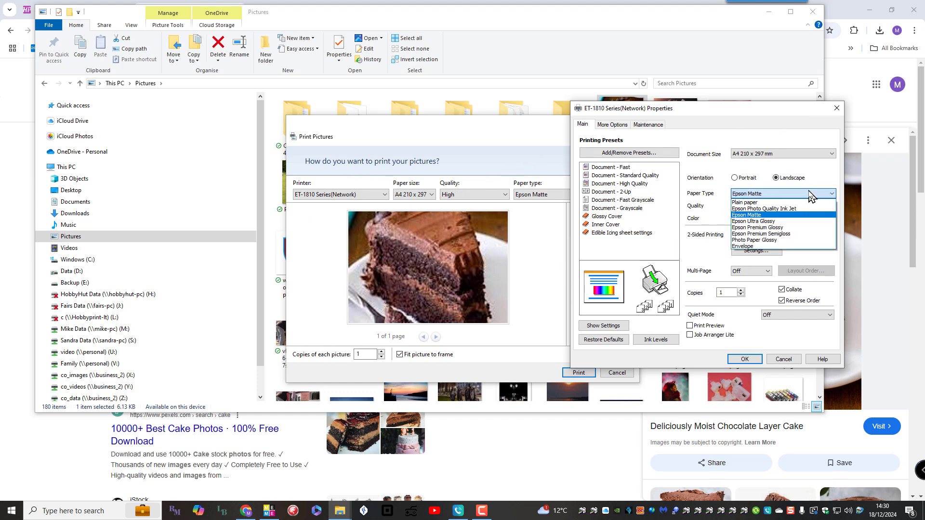
left_click(810, 194)
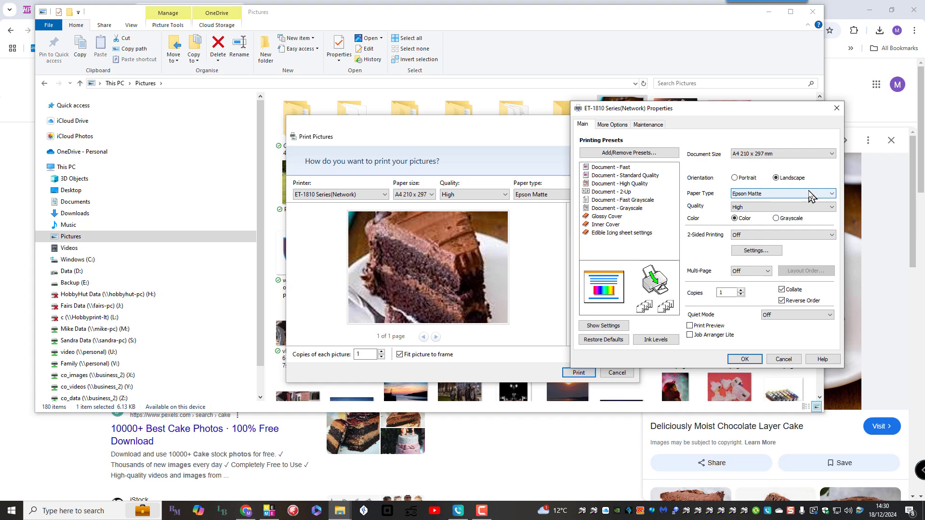
Step: Accept the printer properties with OK and print the chocolate cake photo
left_click(745, 360)
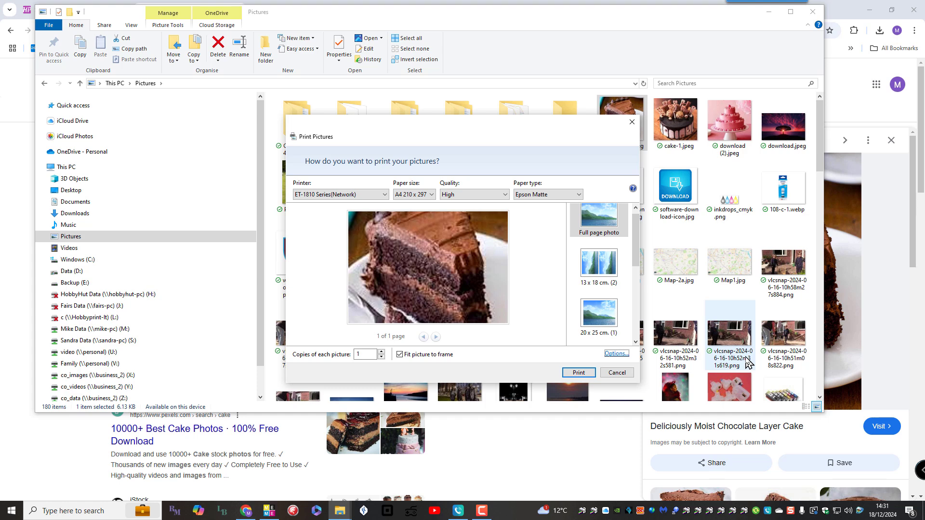
left_click(581, 374)
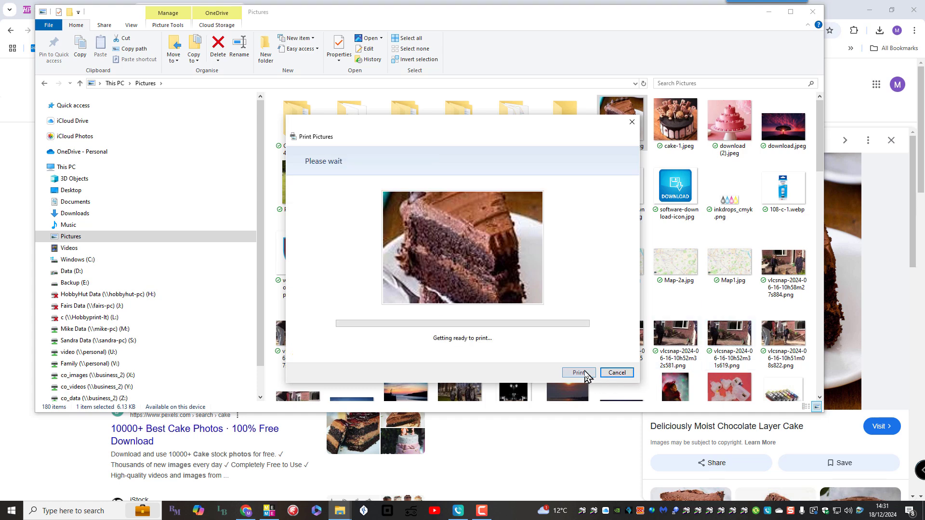